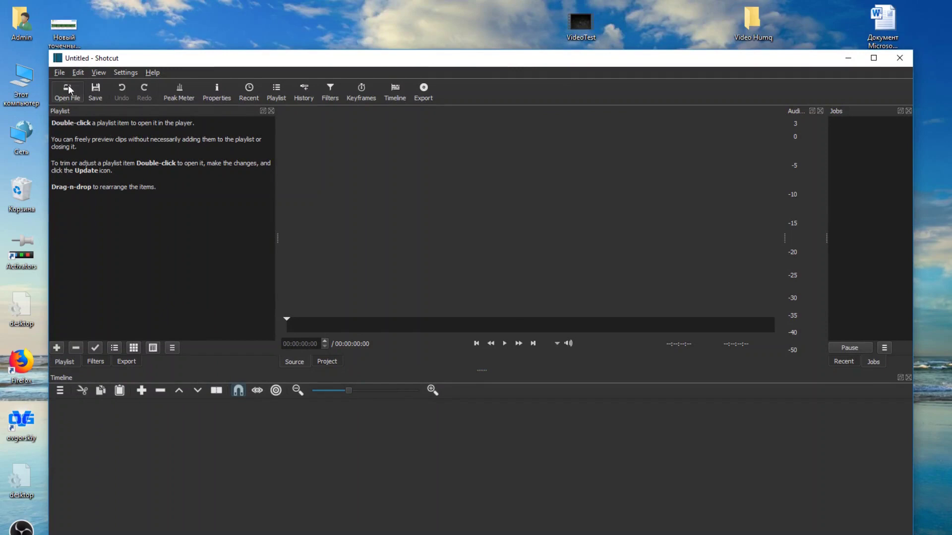
Open VideoTest.mp4 and place it on a newly added video track V1.
left_click(68, 92)
double_click(289, 173)
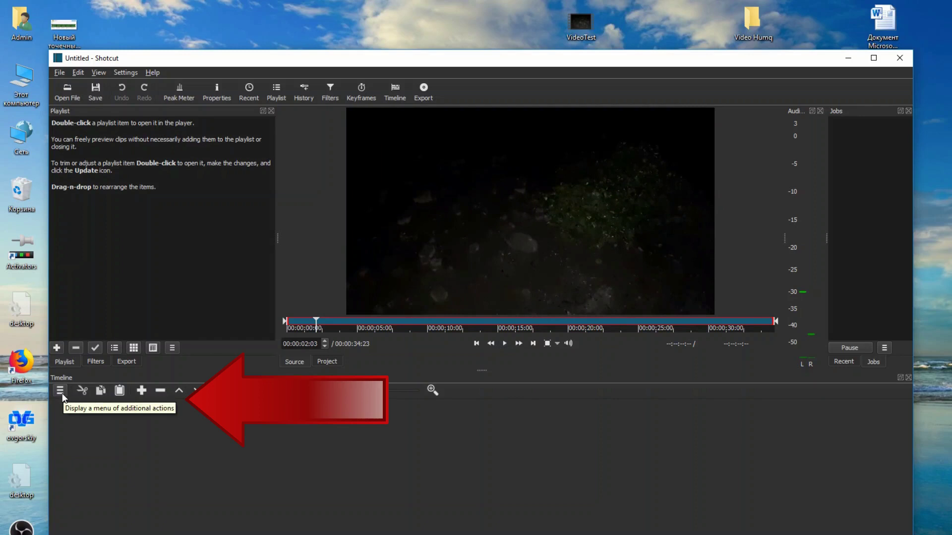
left_click(60, 392)
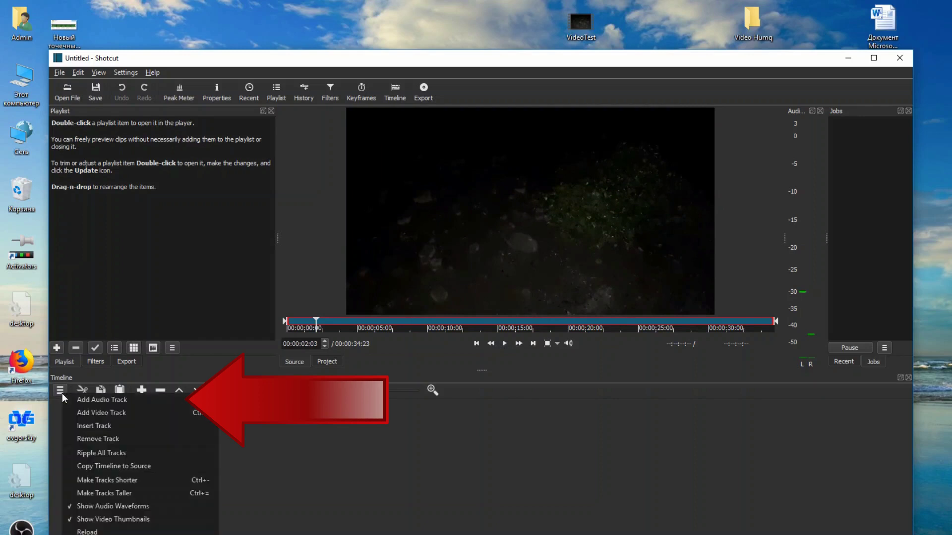
left_click(122, 413)
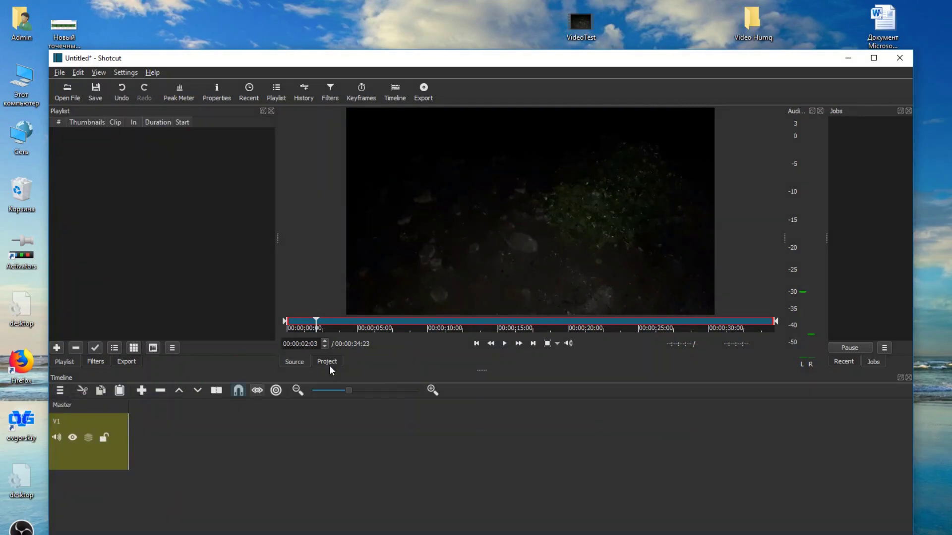
left_click_drag(505, 250, 135, 440)
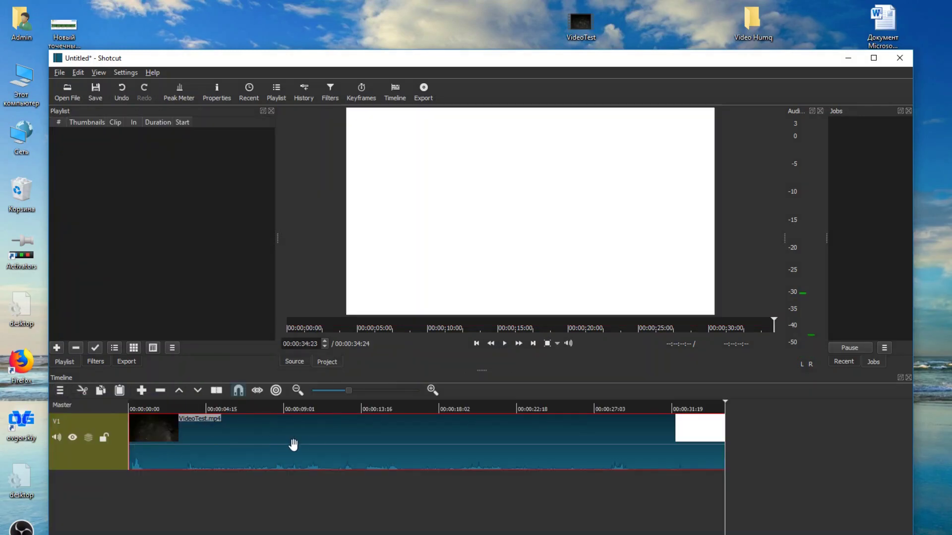
Add a second empty video track V2 above V1 and select it.
left_click(61, 395)
left_click(97, 412)
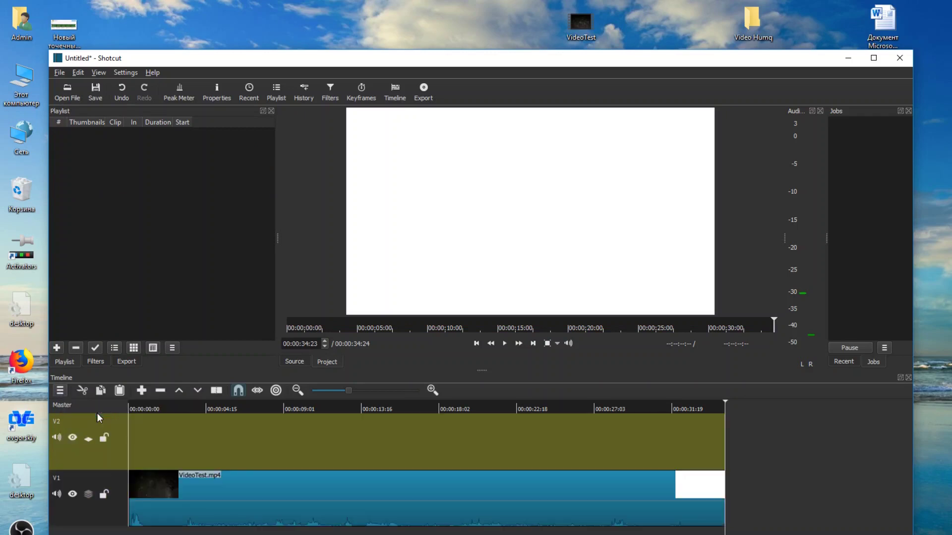
left_click(118, 452)
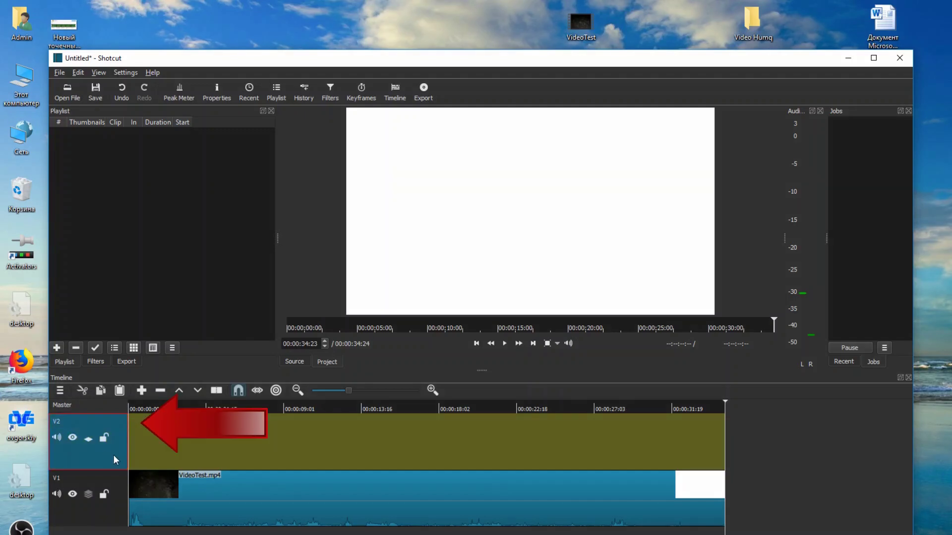
Create a transparent Color generator clip through File > Open Other.
left_click(58, 73)
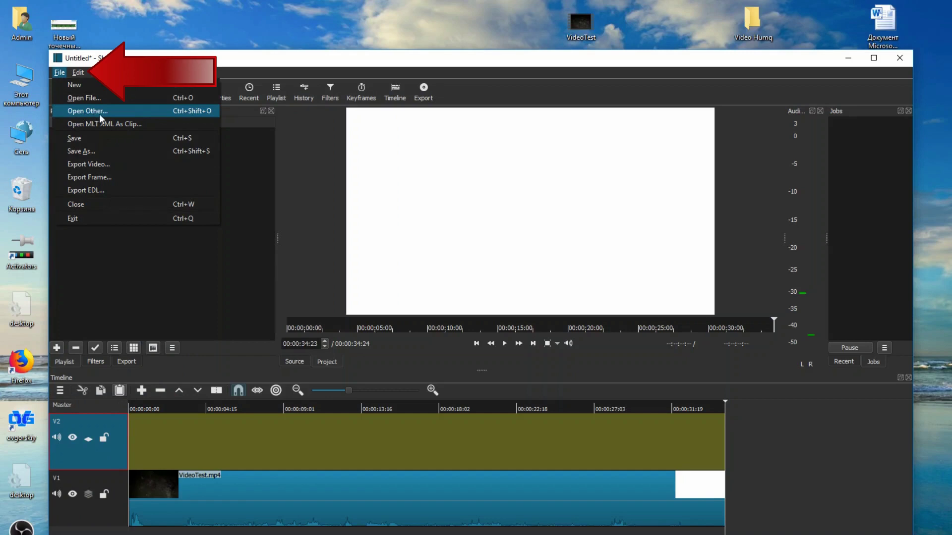
left_click(138, 111)
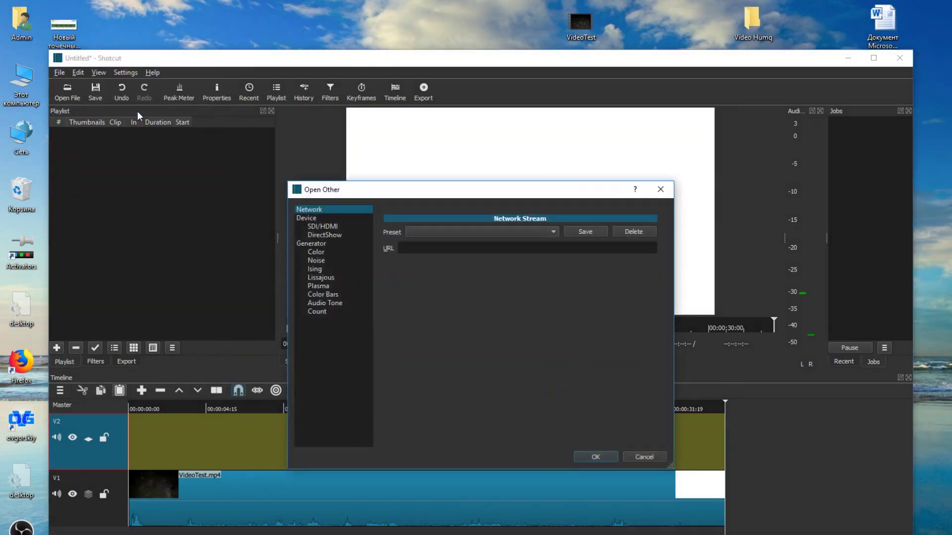
left_click(316, 252)
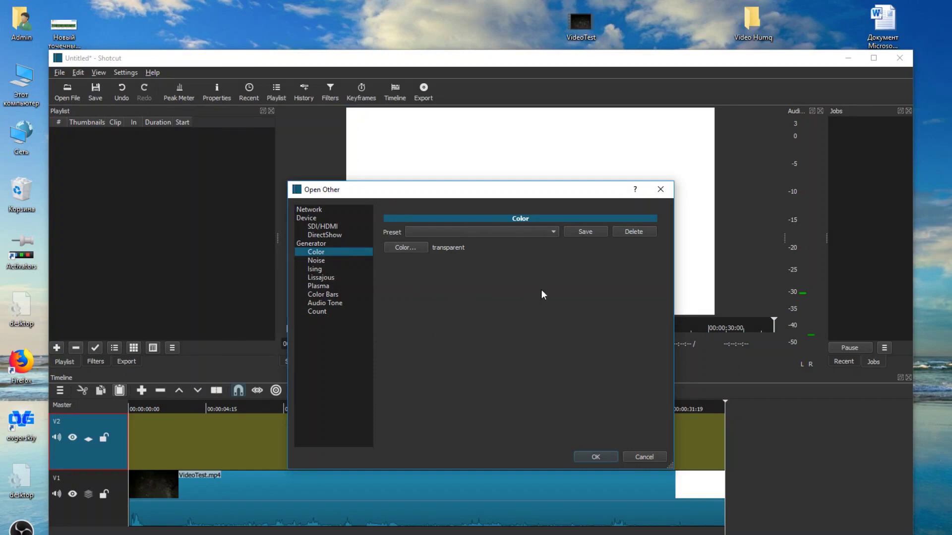
left_click(594, 458)
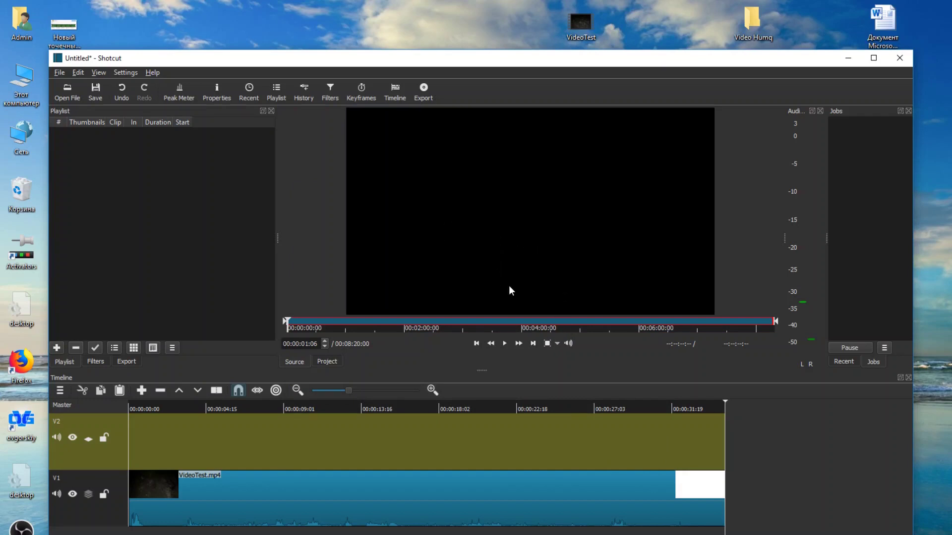
Place the transparent clip on V2 and split it where VideoTest ends (00:00:34:24).
left_click_drag(530, 261, 136, 422)
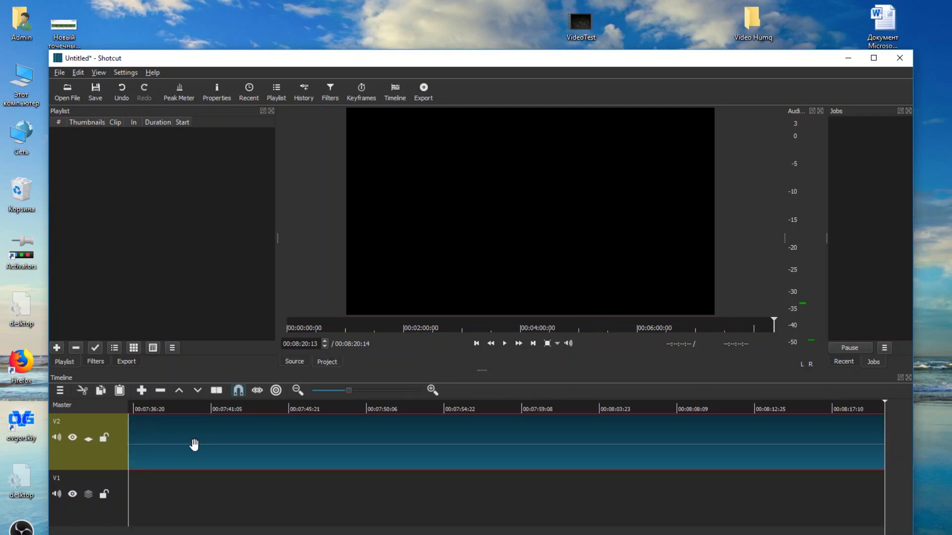
left_click(324, 391)
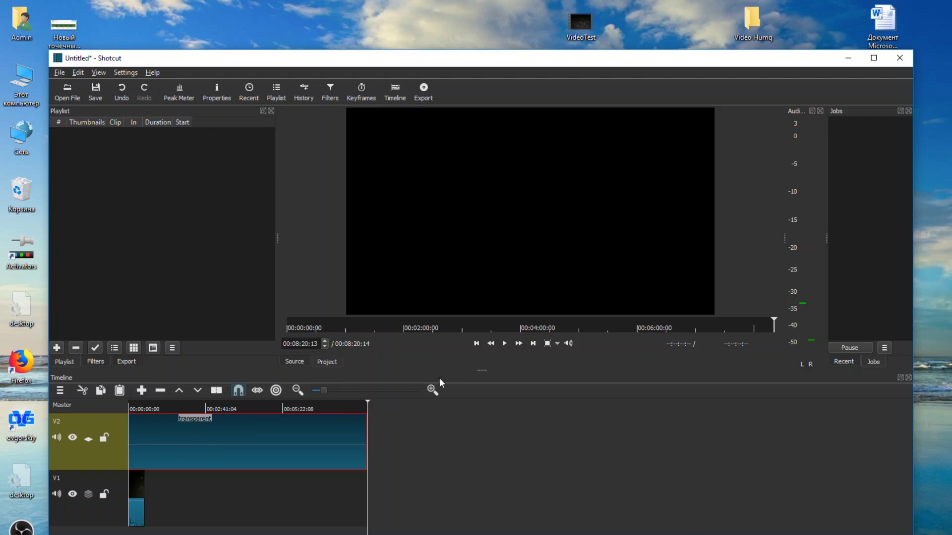
left_click(476, 344)
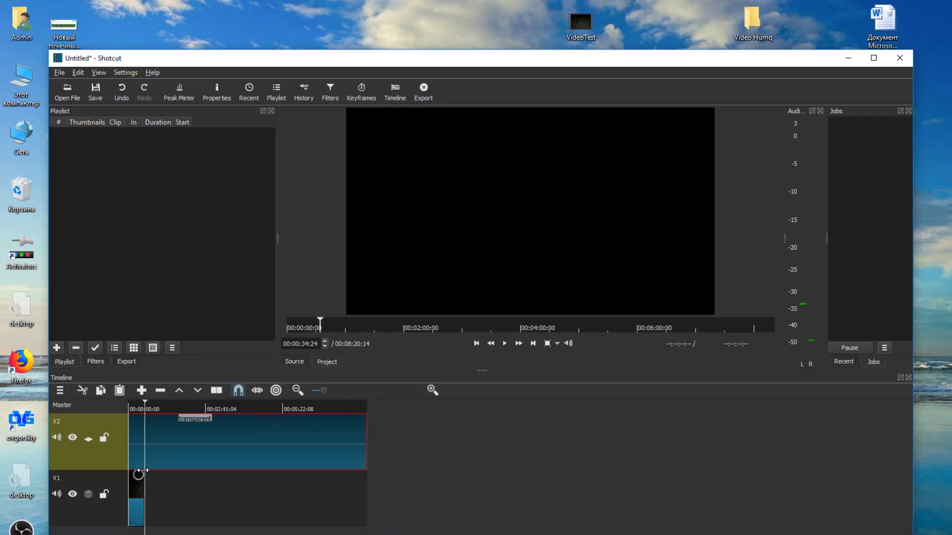
left_click(216, 392)
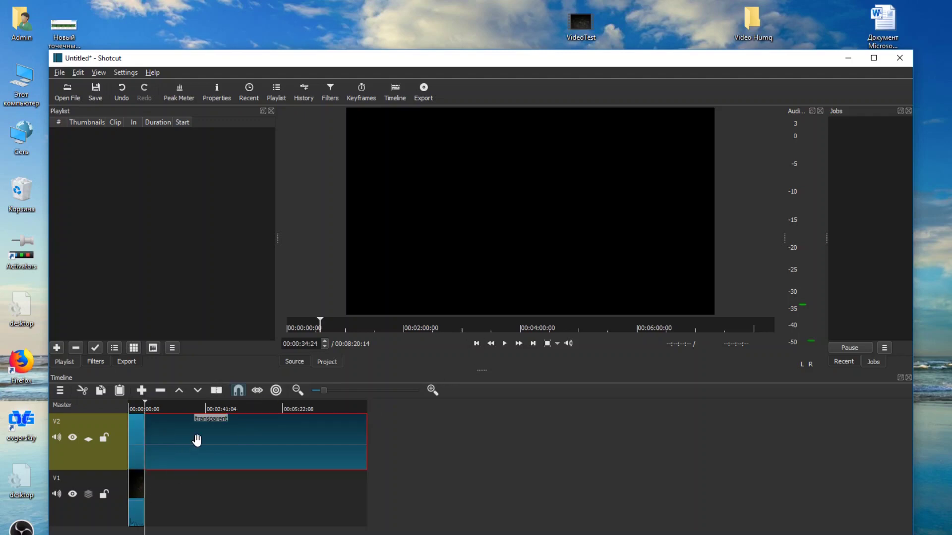
Delete the excess V2 tail, cut at about 5 seconds, and shift the later piece right.
key("Delete")
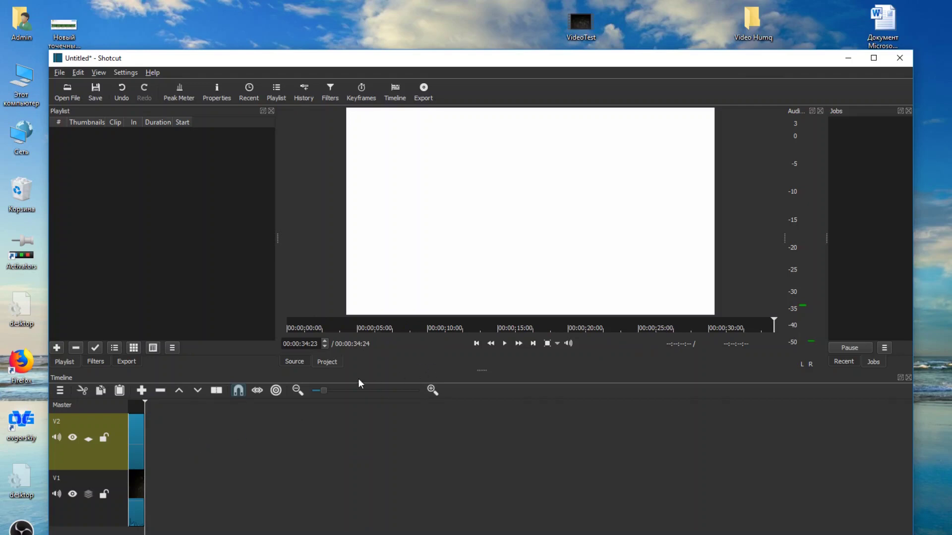
left_click(365, 389)
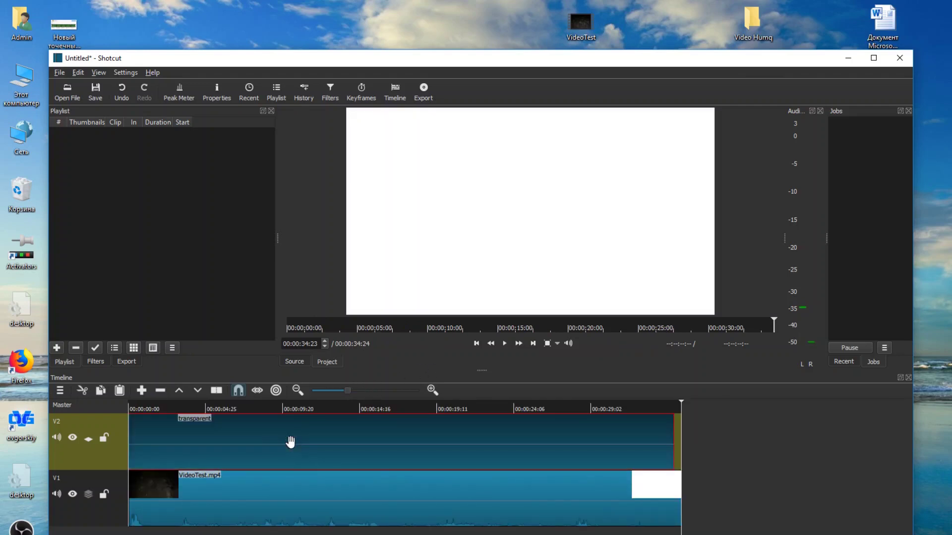
left_click(220, 408)
left_click(216, 391)
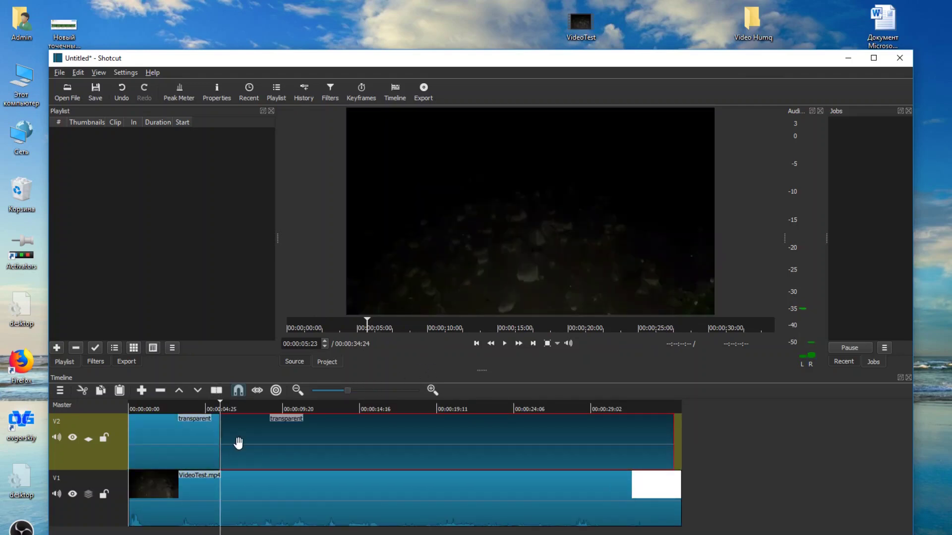
left_click_drag(244, 442, 290, 443)
key("space")
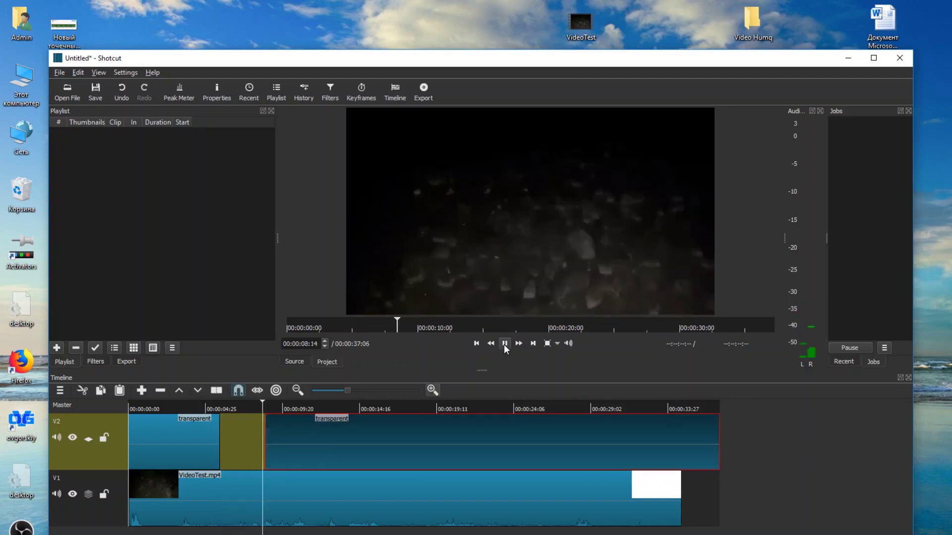
Cut V2 at about 13 and 18 seconds with a gap, delete the tail, and select the first piece.
left_click(336, 409)
key("s")
left_click_drag(419, 440, 442, 440)
left_click(429, 408)
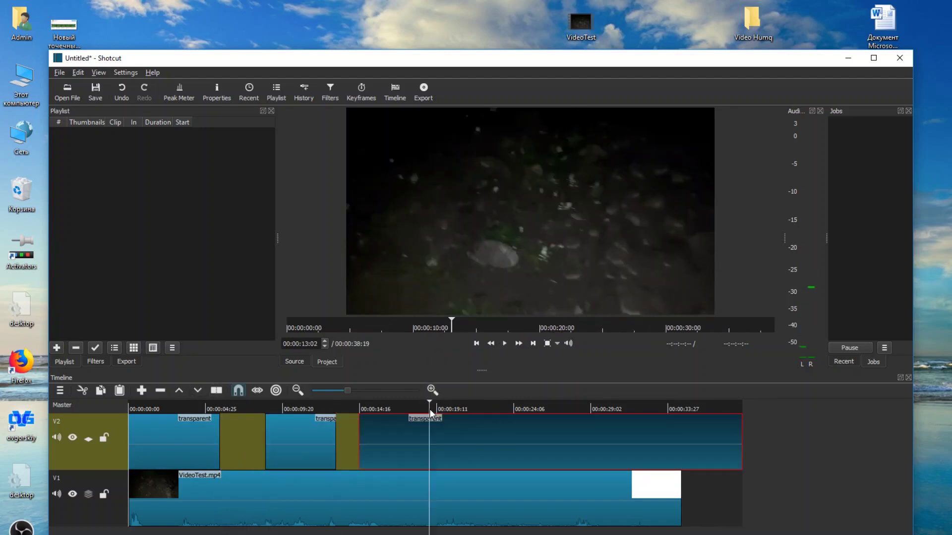
key("s")
key("Delete")
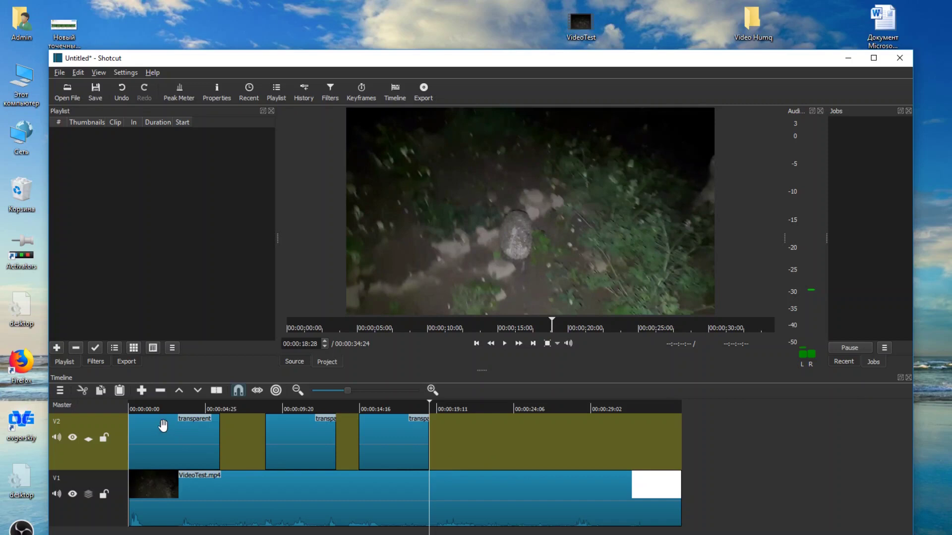
left_click(179, 430)
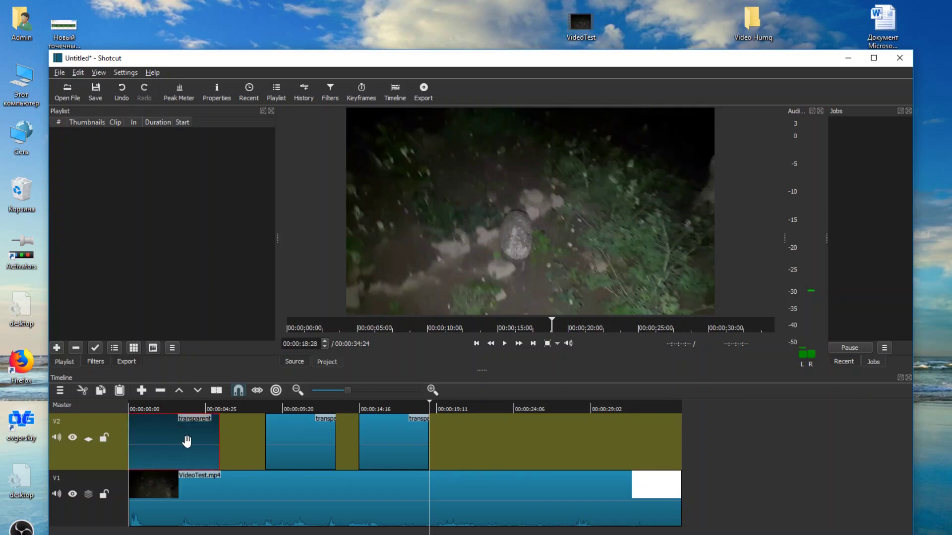
Add a Text filter to the first transparent V2 clip.
left_click(96, 362)
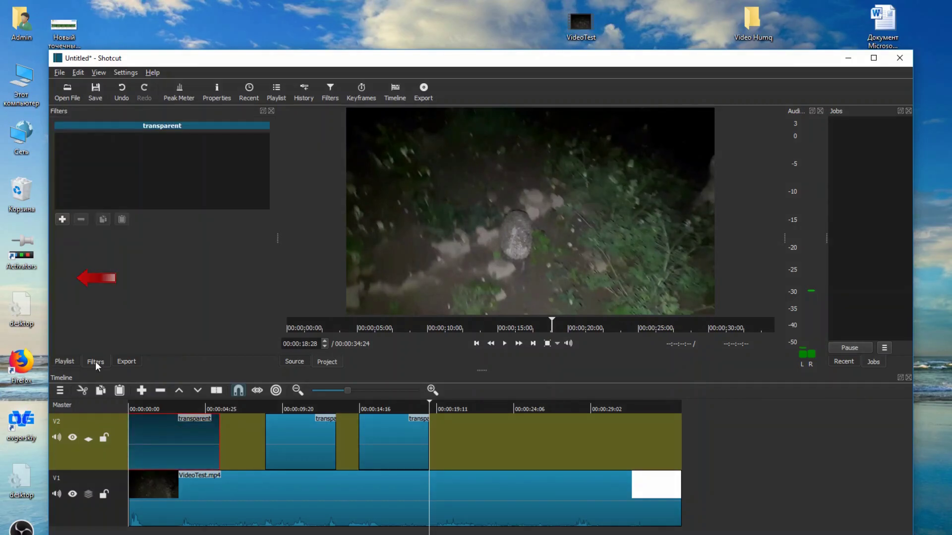
left_click(63, 220)
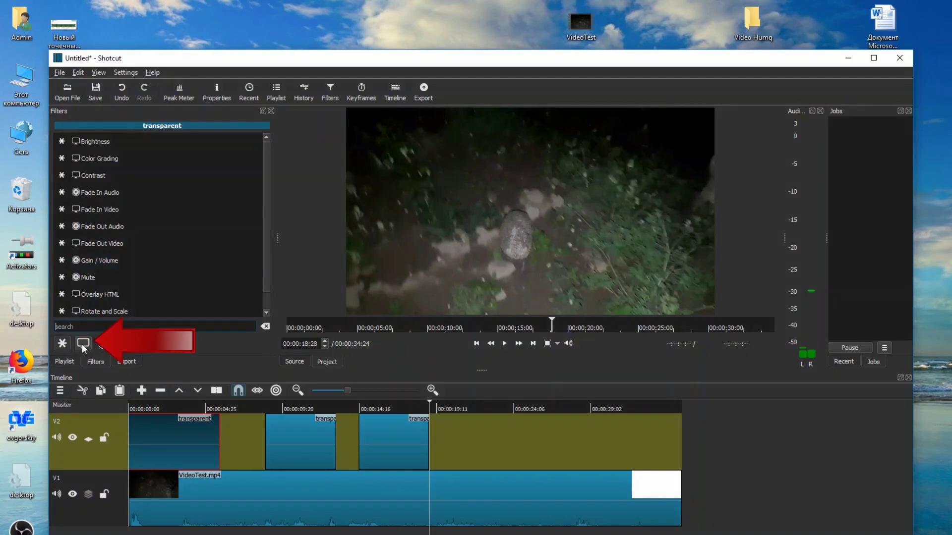
left_click(82, 343)
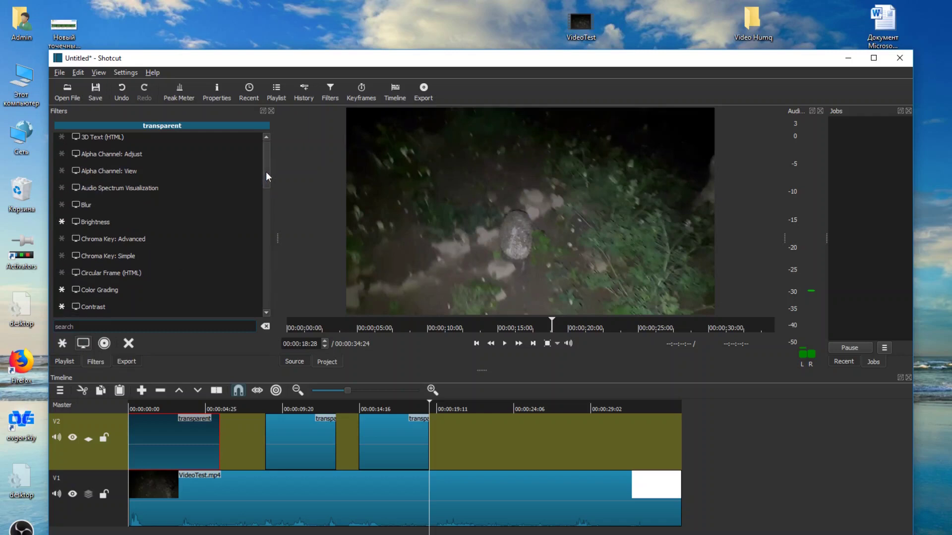
left_click_drag(265, 172, 263, 301)
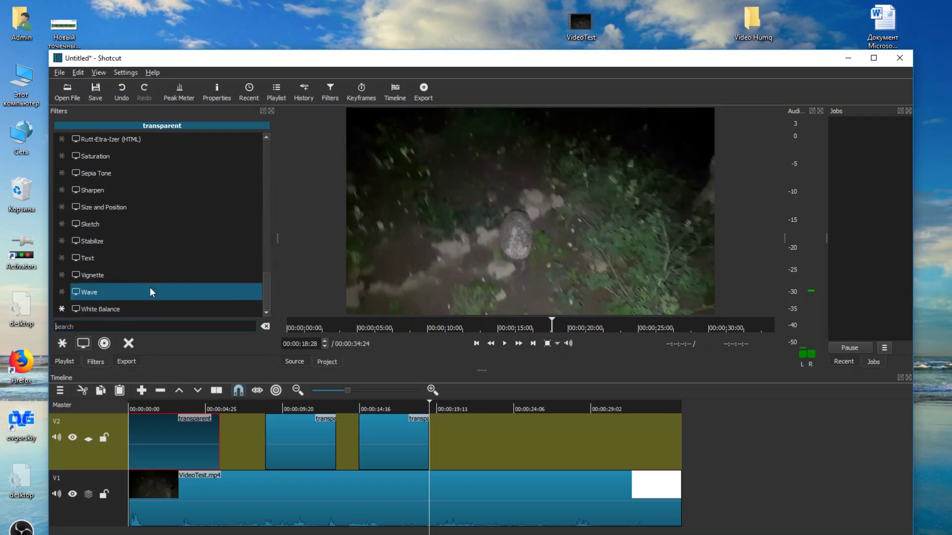
left_click(102, 259)
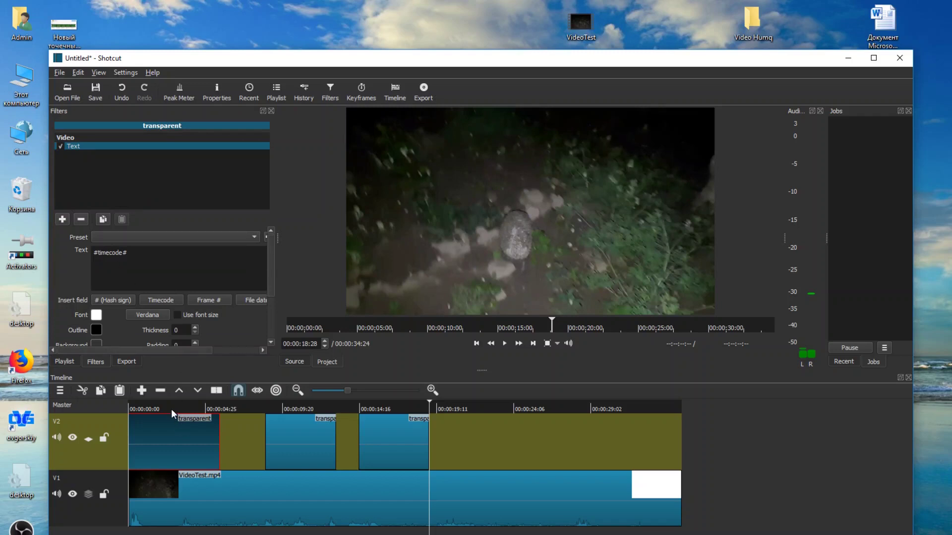
Shrink the text box to lower centre and write the two-line 'Subtitle 1' caption.
left_click(173, 423)
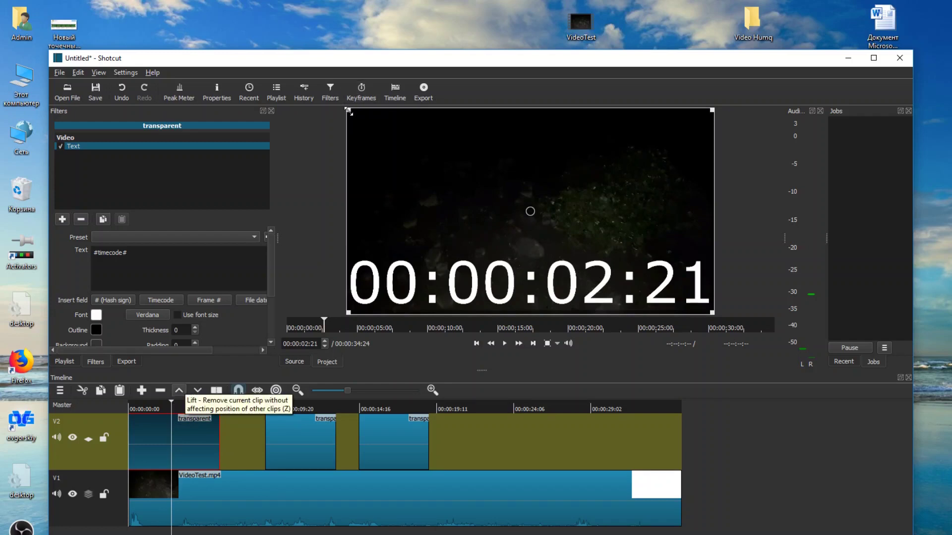
mouse_move(348, 112)
left_mouse_down()
mouse_move(369, 212)
mouse_move(438, 275)
left_mouse_up()
mouse_move(578, 295)
left_mouse_down()
mouse_move(530, 292)
mouse_move(531, 284)
left_mouse_up()
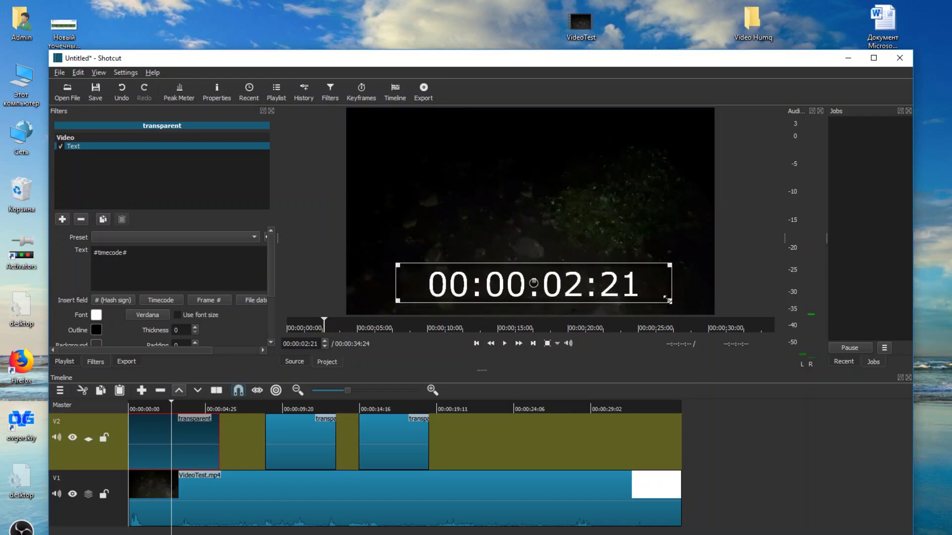
left_click_drag(652, 298, 641, 295)
left_click_drag(127, 253, 79, 250)
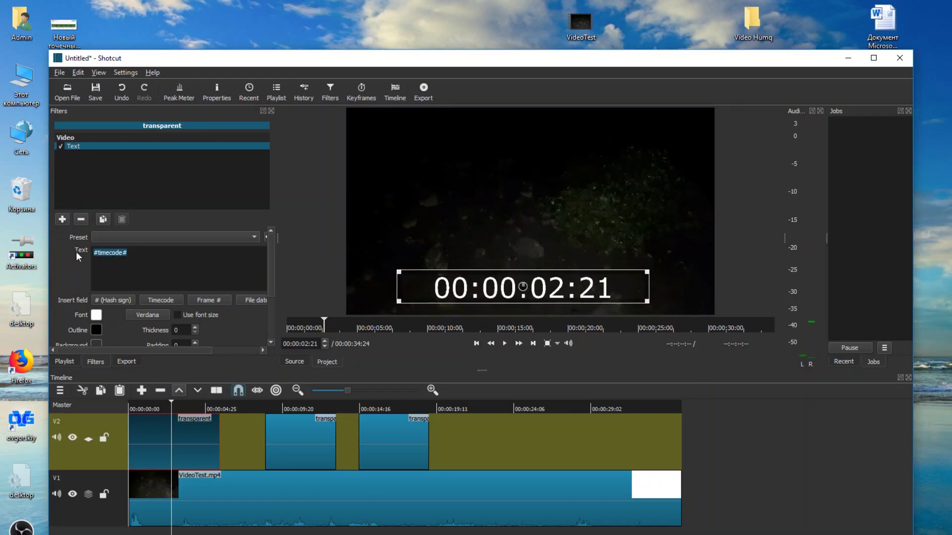
type("Subtitle 1")
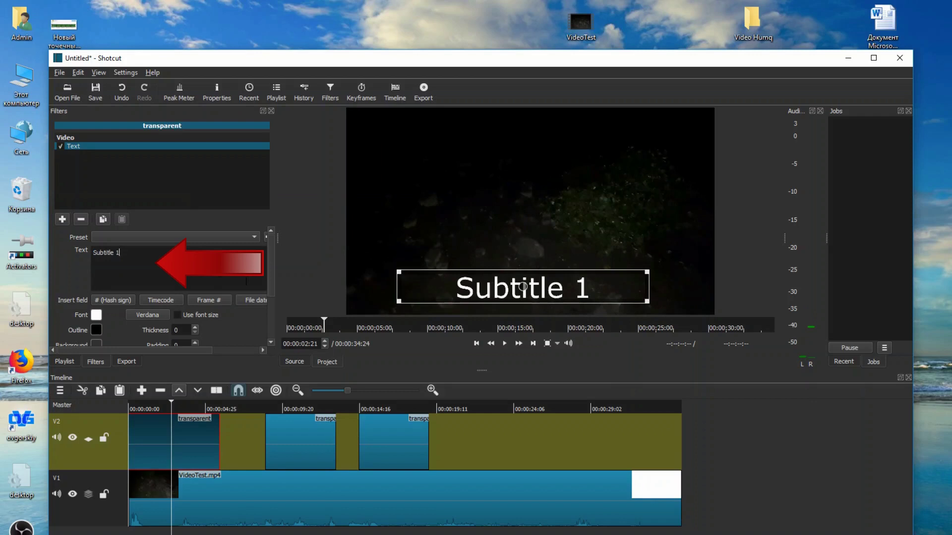
key("Return")
type("this is the subt")
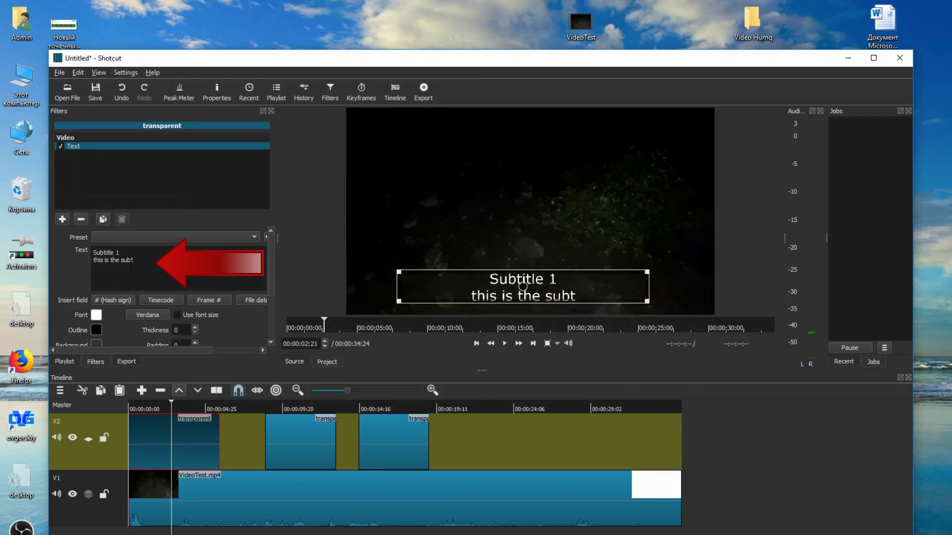
type("itle one")
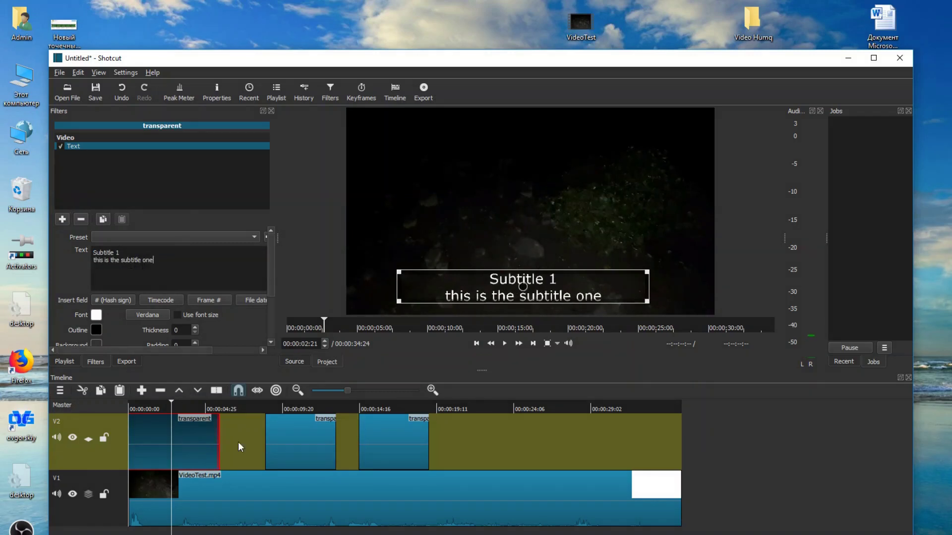
Add a Text filter to the second V2 clip and scrub the playhead to 00:00:09:22.
left_click(296, 438)
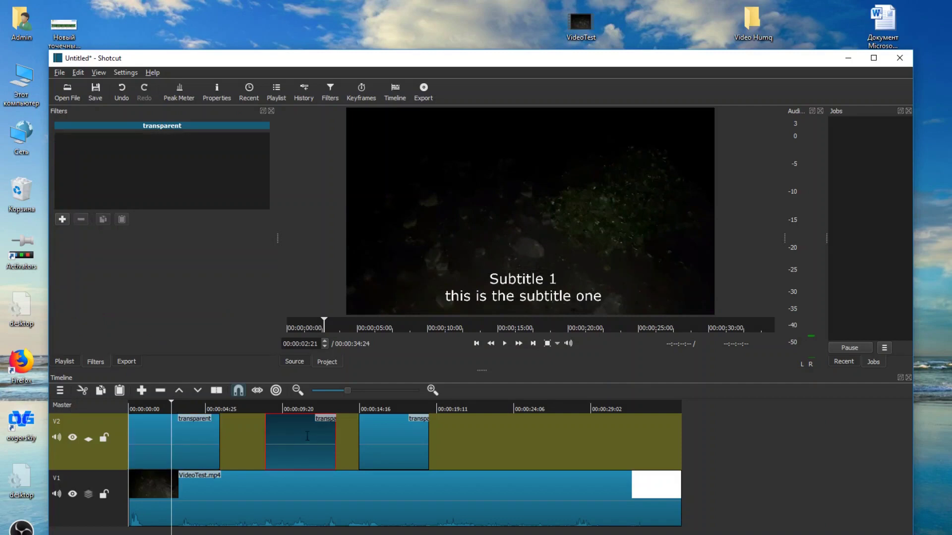
left_click(97, 363)
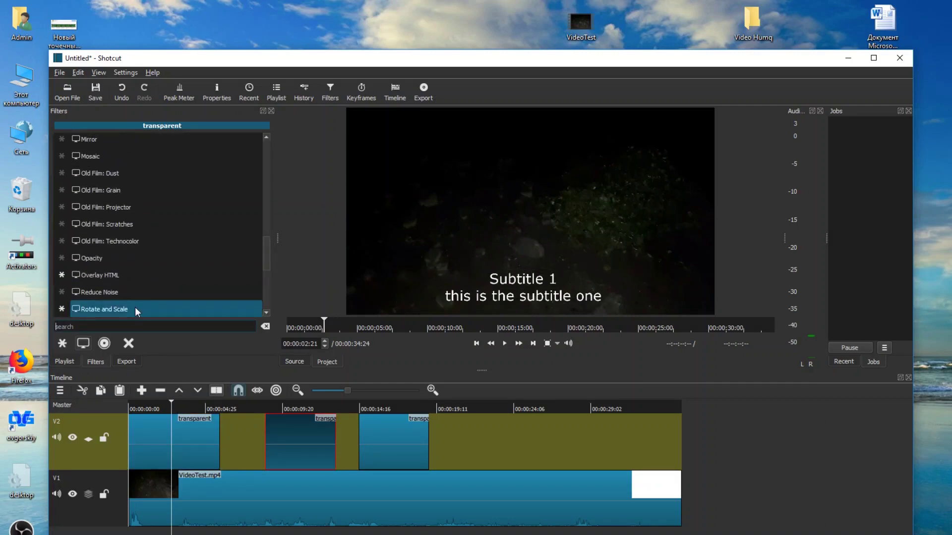
left_click_drag(269, 253, 267, 283)
left_click(187, 286)
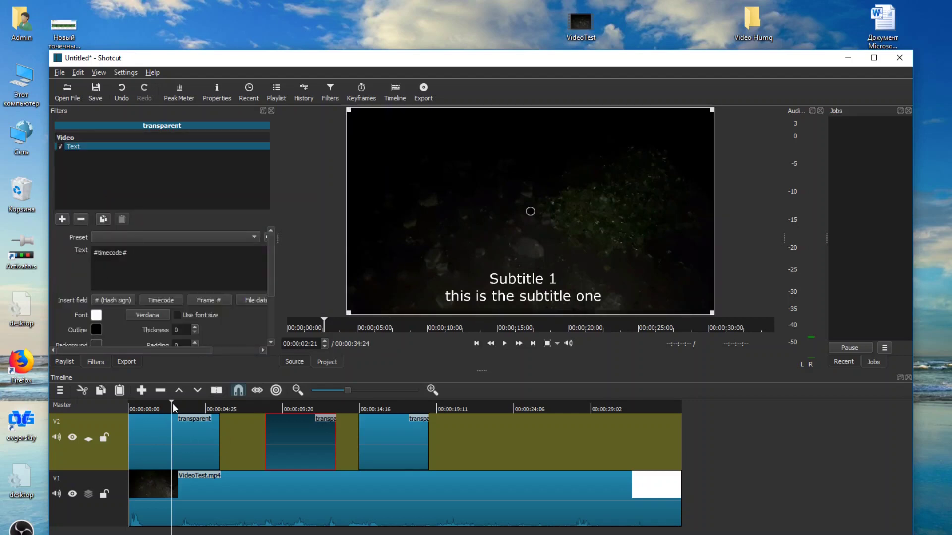
left_click(257, 390)
left_click_drag(172, 405, 283, 414)
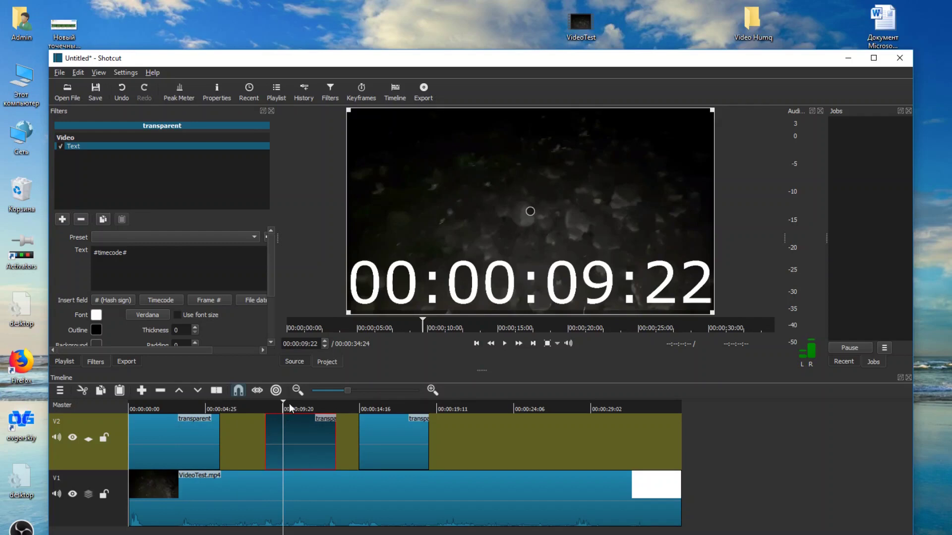
Shrink the text box, move it near the bottom, and enter 'This is subtitle 2'.
left_click_drag(348, 109, 454, 288)
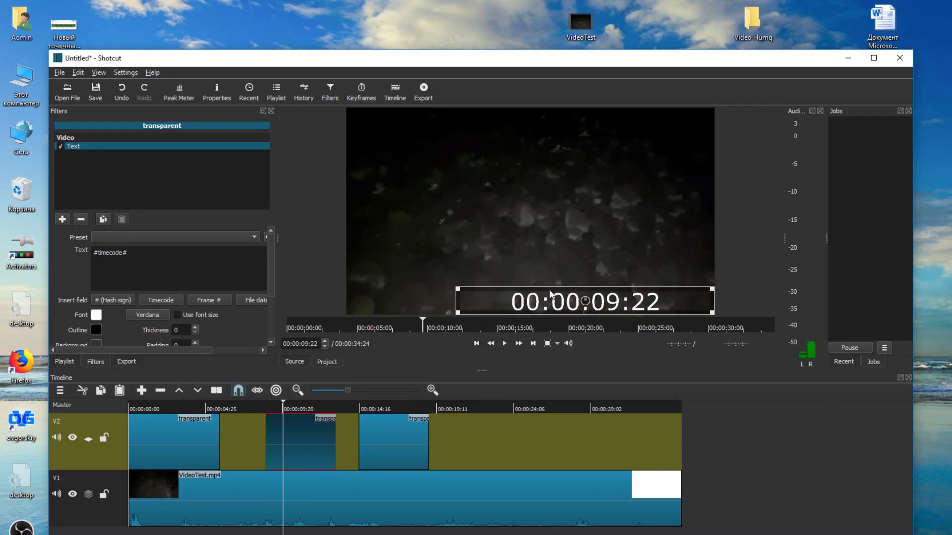
left_click_drag(547, 302, 495, 297)
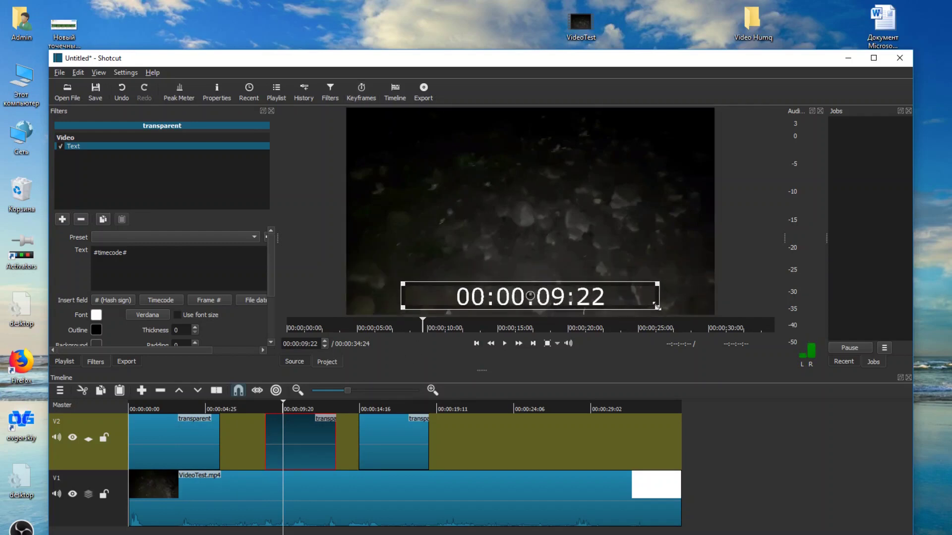
triple_click(110, 253)
type("This isd")
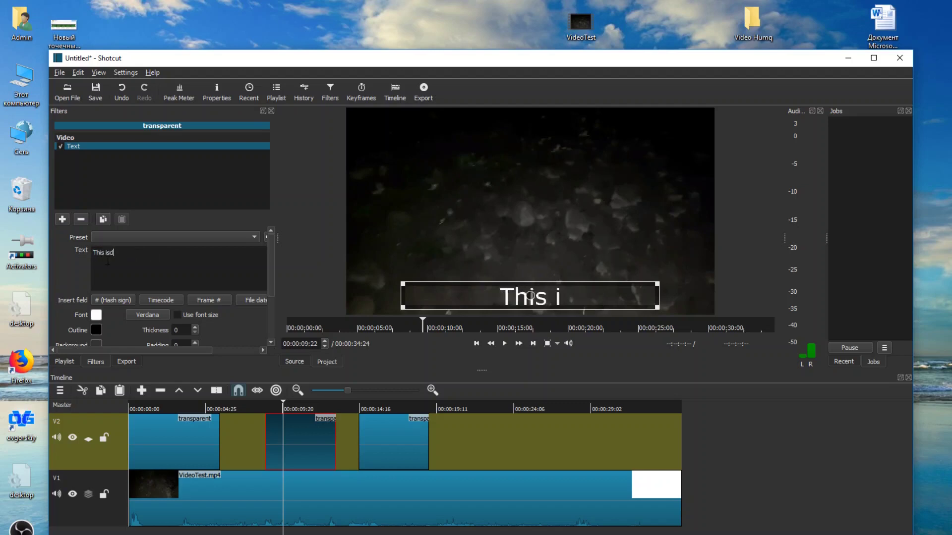
type(" subtitle")
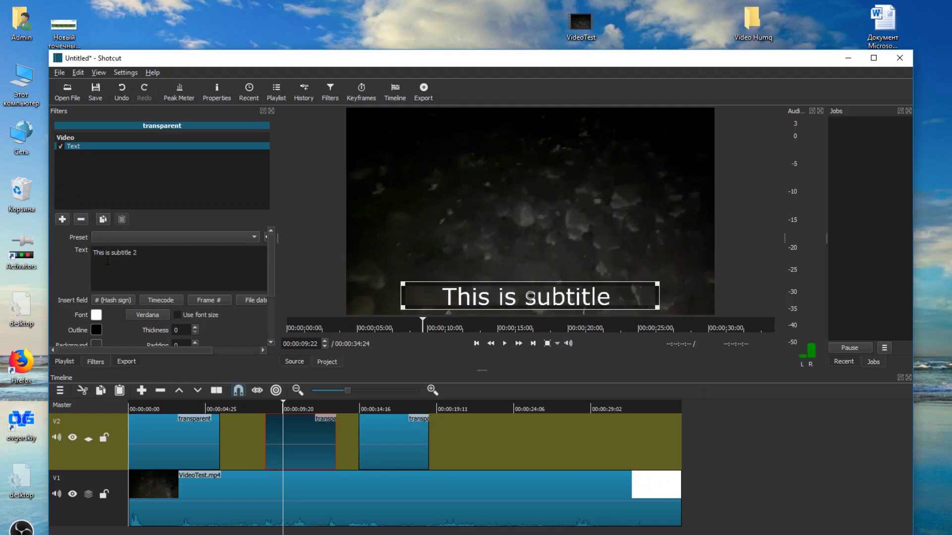
type(" 2")
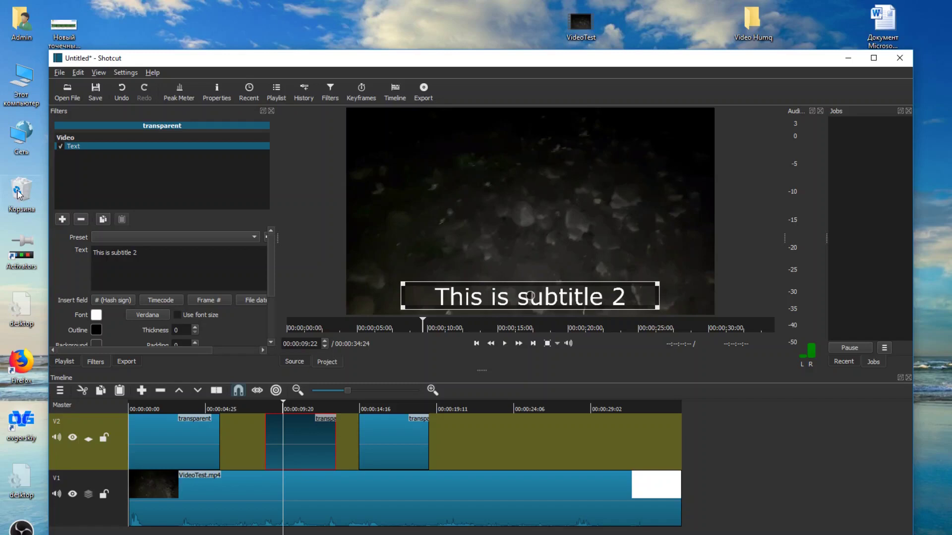
Make the subtitle font colour red, then select the third V2 clip.
left_click(98, 316)
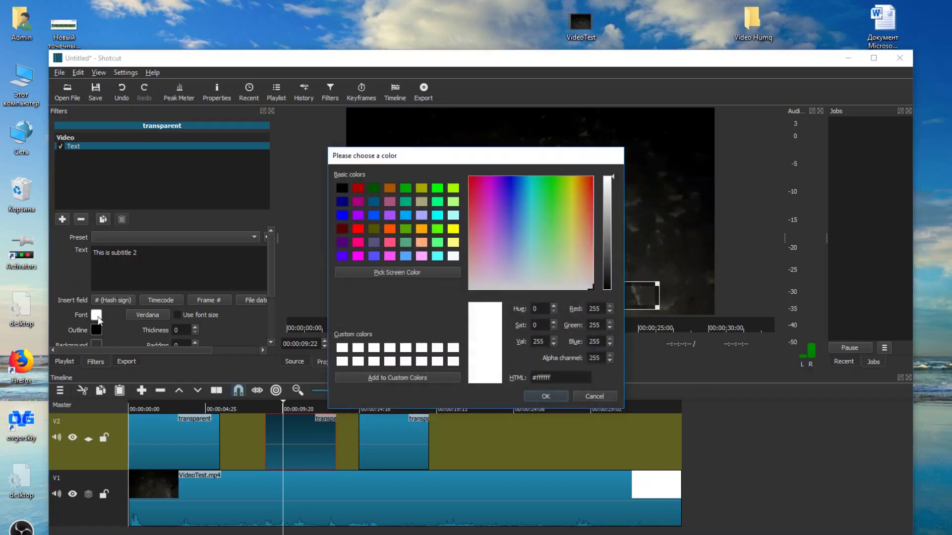
left_click(358, 229)
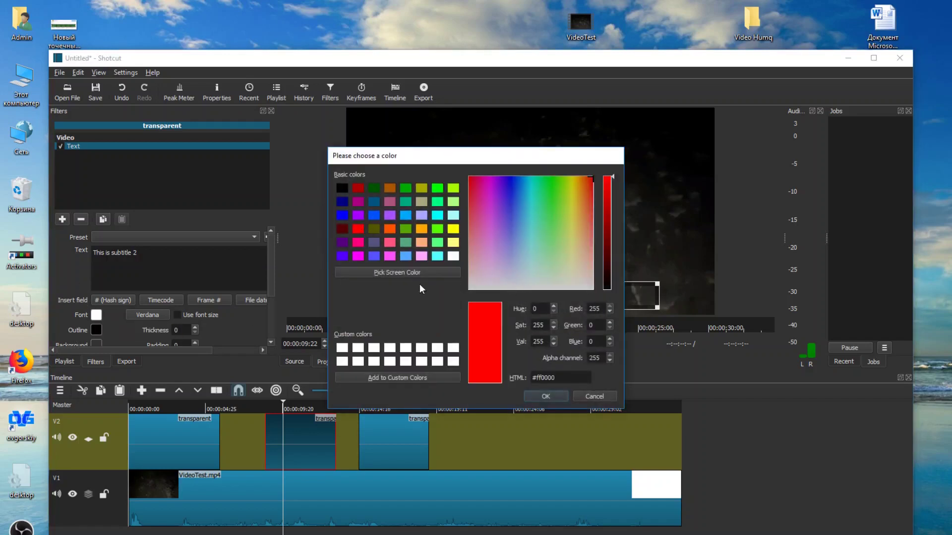
left_click(545, 396)
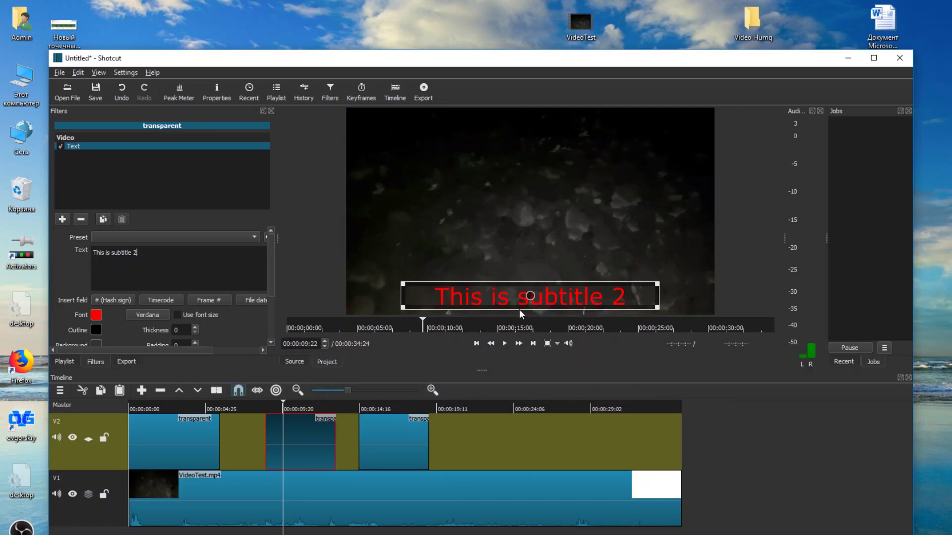
left_click(418, 431)
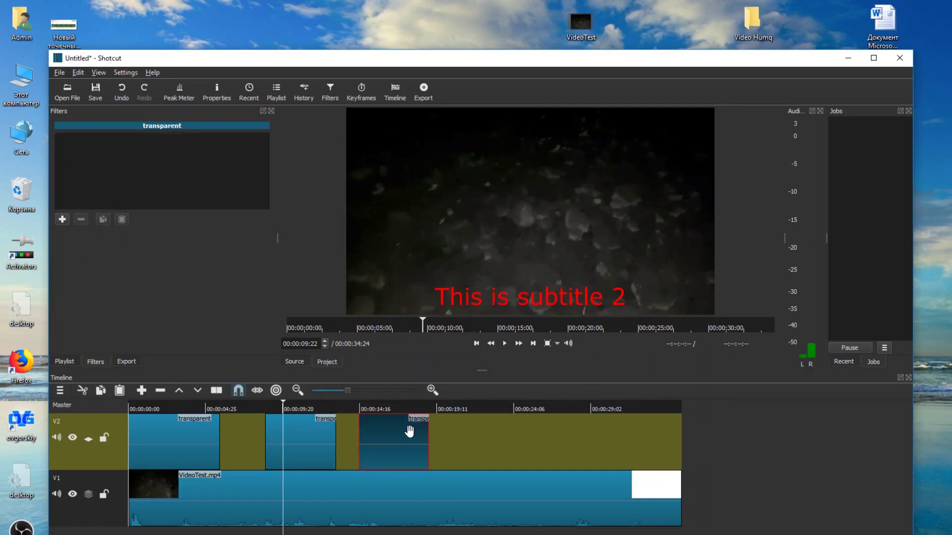
Move the playhead to about 16 seconds, then export the timeline as an MP4 to the Desktop.
left_click(385, 408)
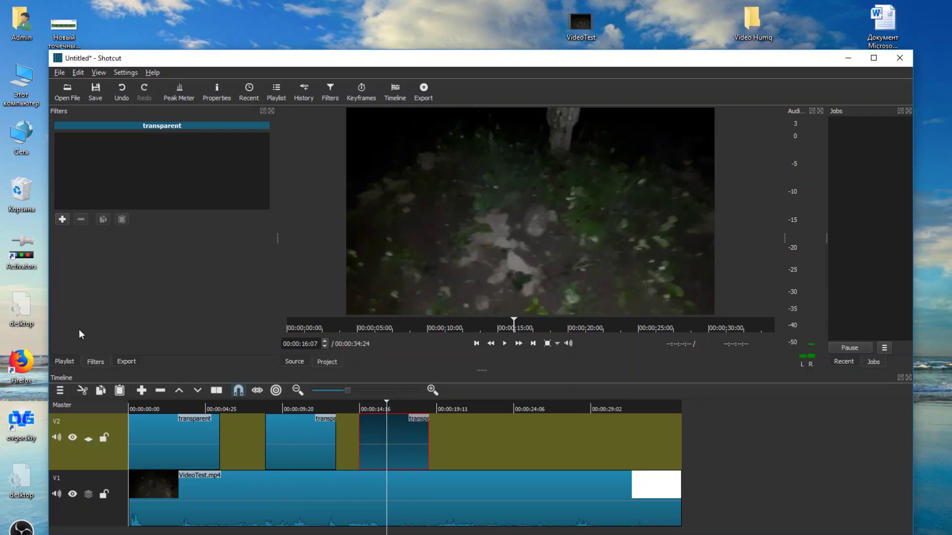
left_click(64, 222)
left_click(131, 362)
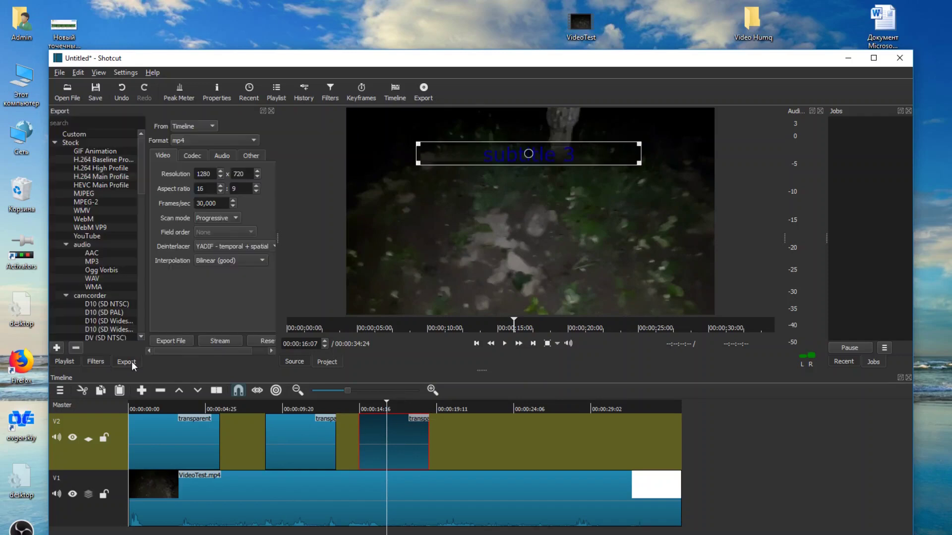
left_click(172, 339)
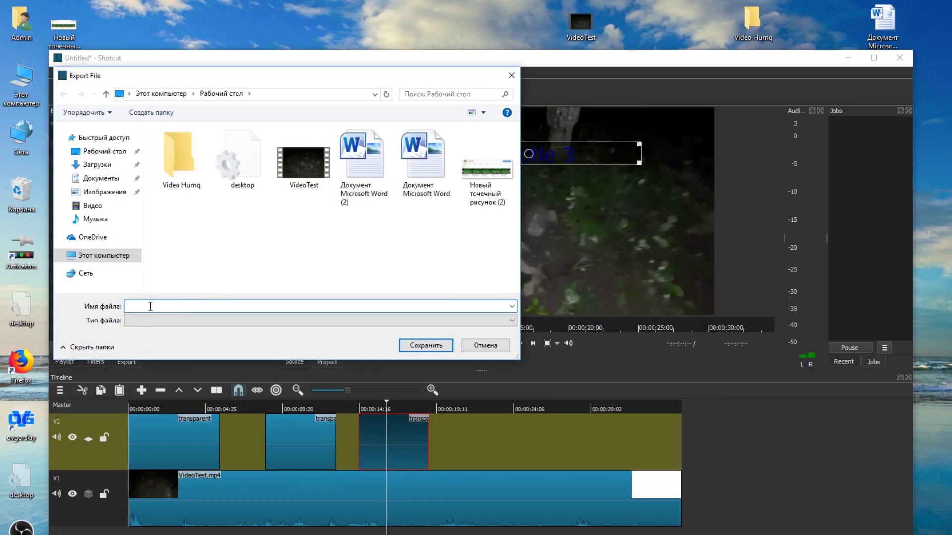
type("Video")
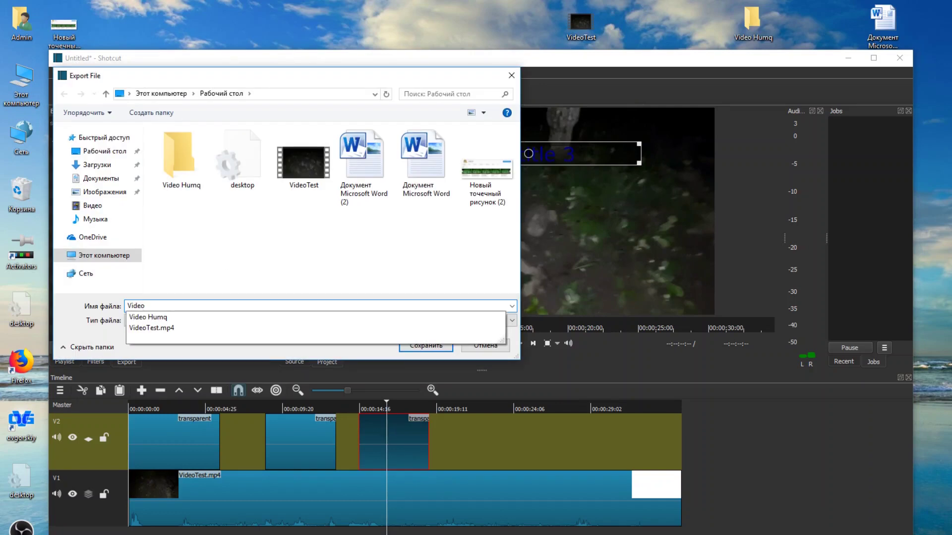
type("222")
left_click(434, 348)
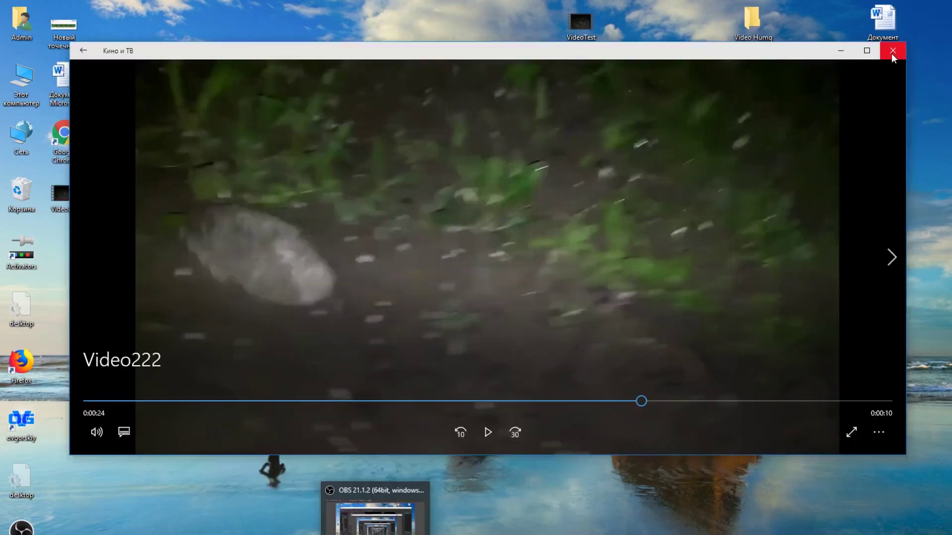
Minimise Shotcut and play the exported MP4 from the desktop in Films & TV.
left_click(892, 50)
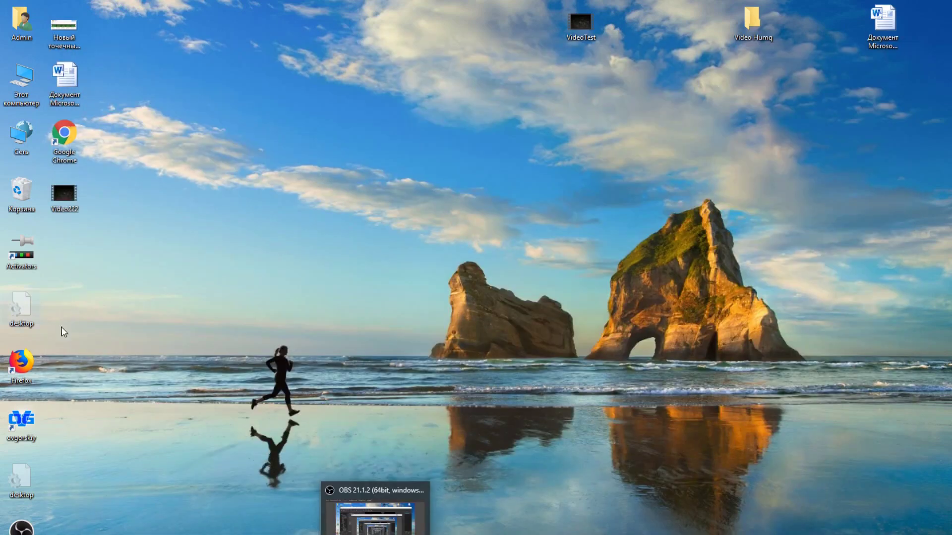
double_click(64, 199)
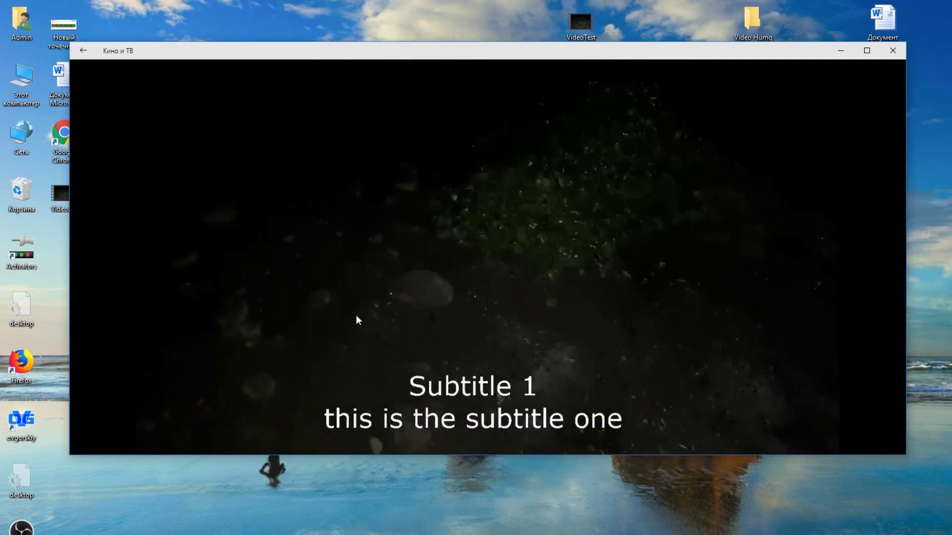